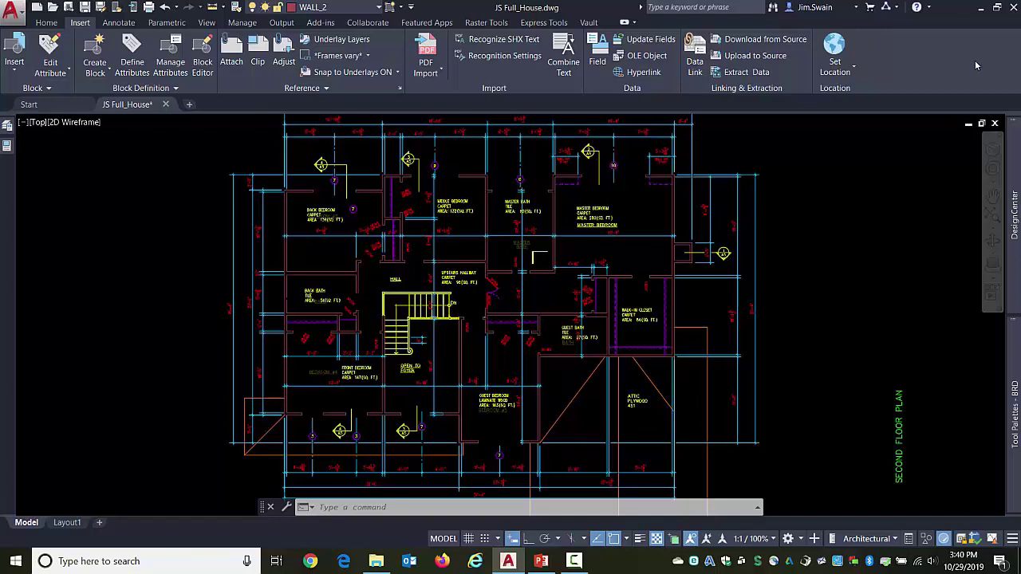
Review the room name, flooring type and room size attributes of the Master Bedroom flooring block
scroll(581, 203, up, 4)
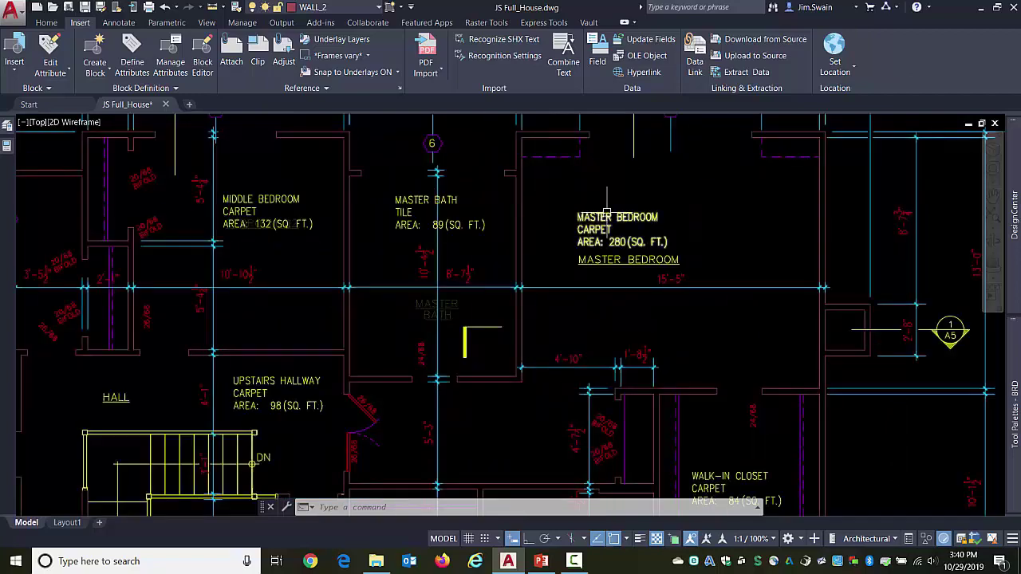
click(585, 216)
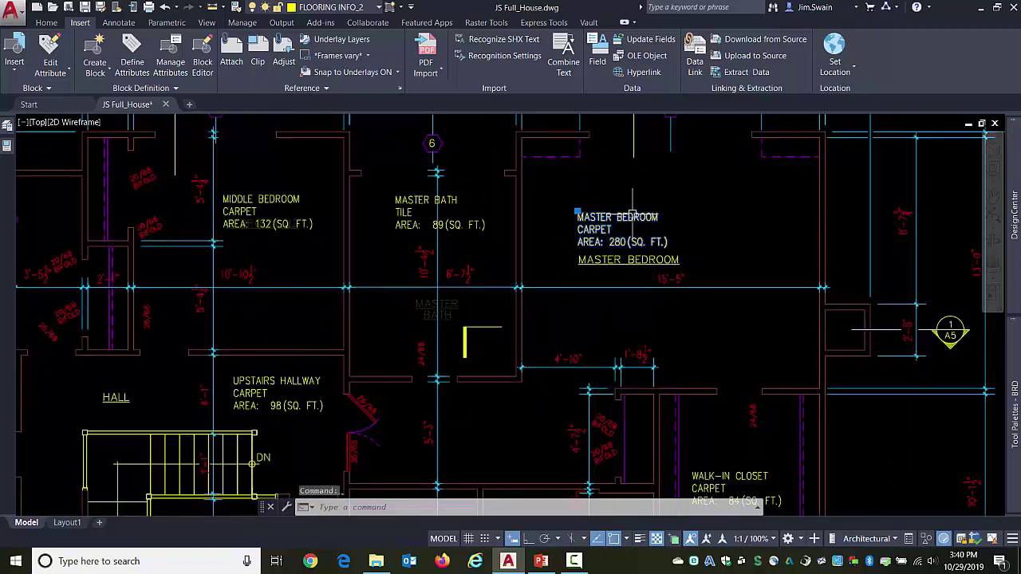
key(Escape)
double_click(607, 229)
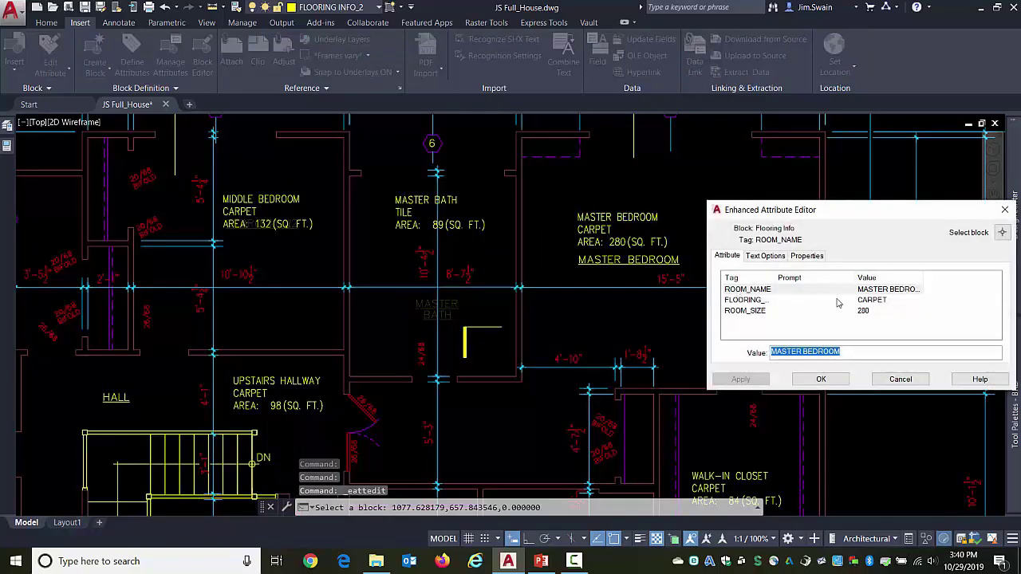
click(785, 301)
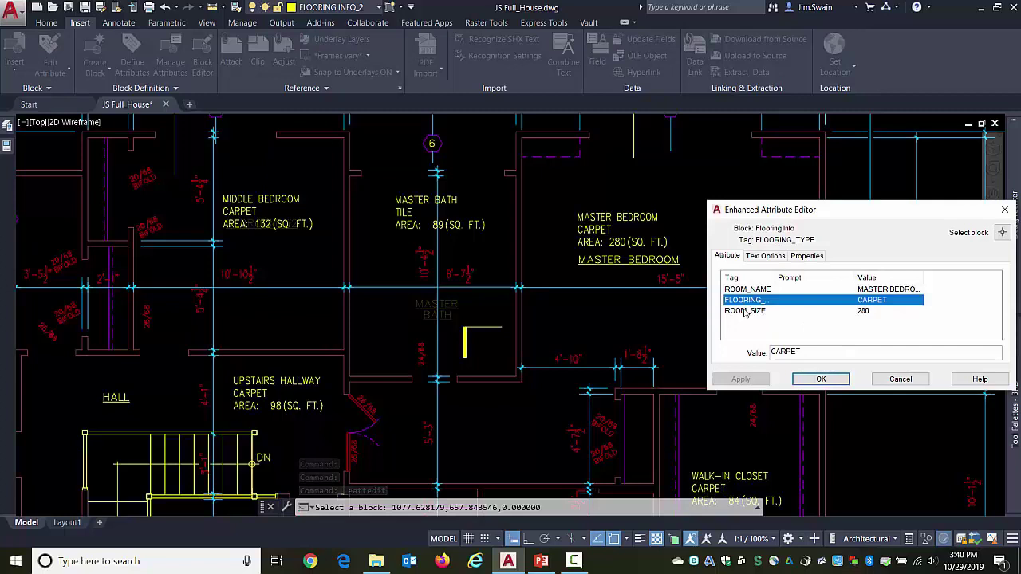
click(745, 311)
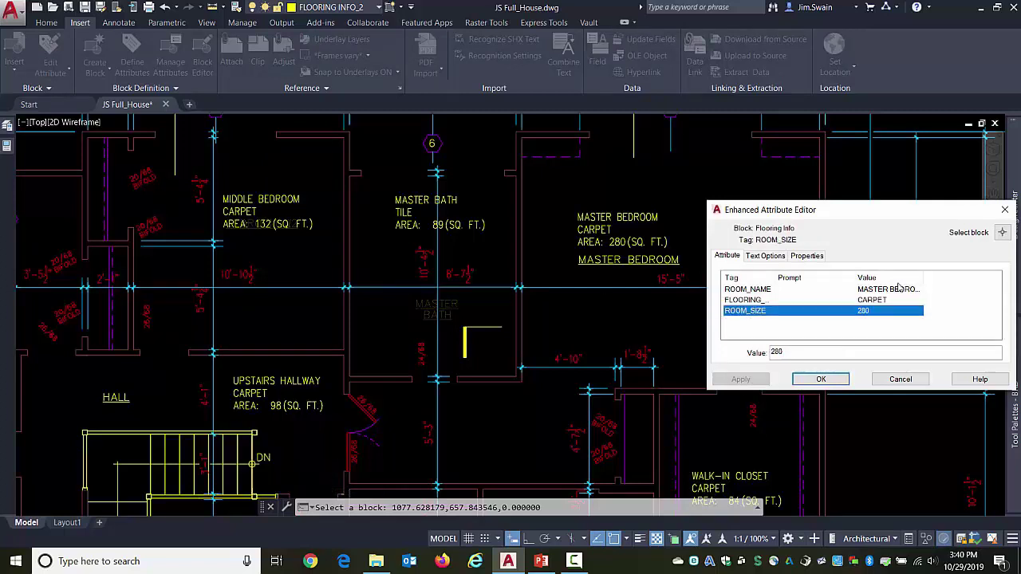
click(822, 380)
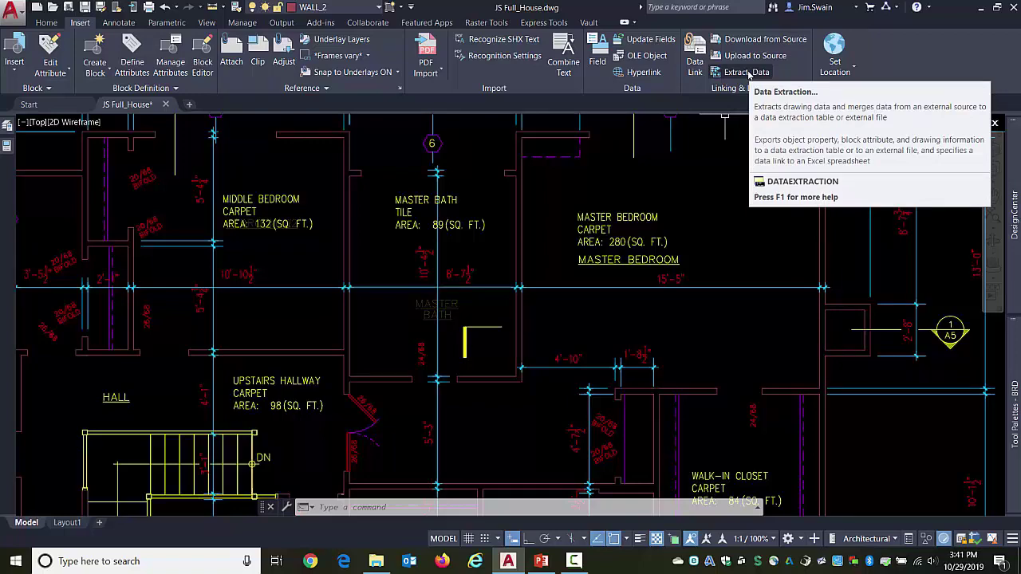
Start a new data extraction and save it as Room Info.dxe in the Trains folder, replacing the existing file
click(746, 72)
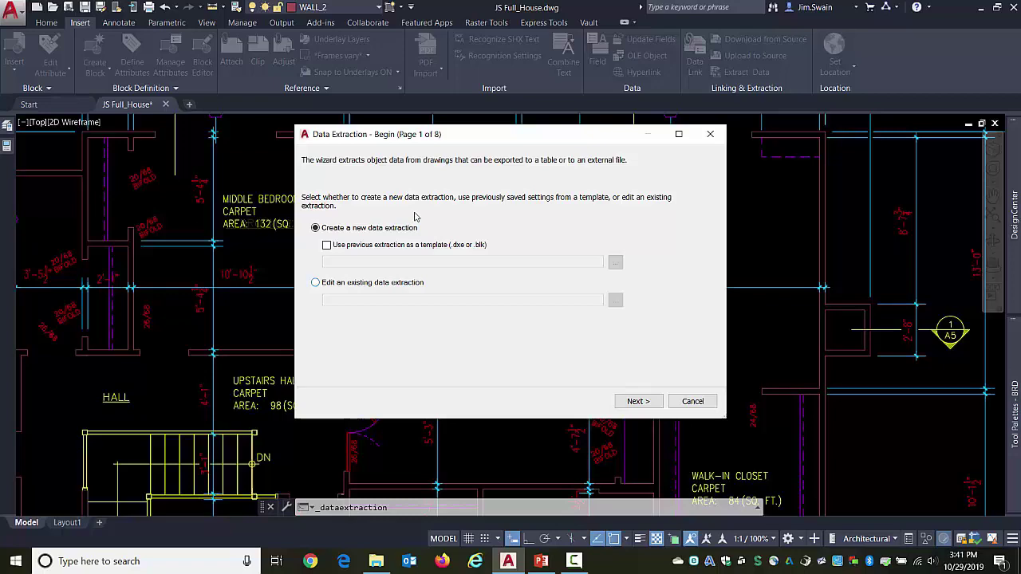
click(647, 405)
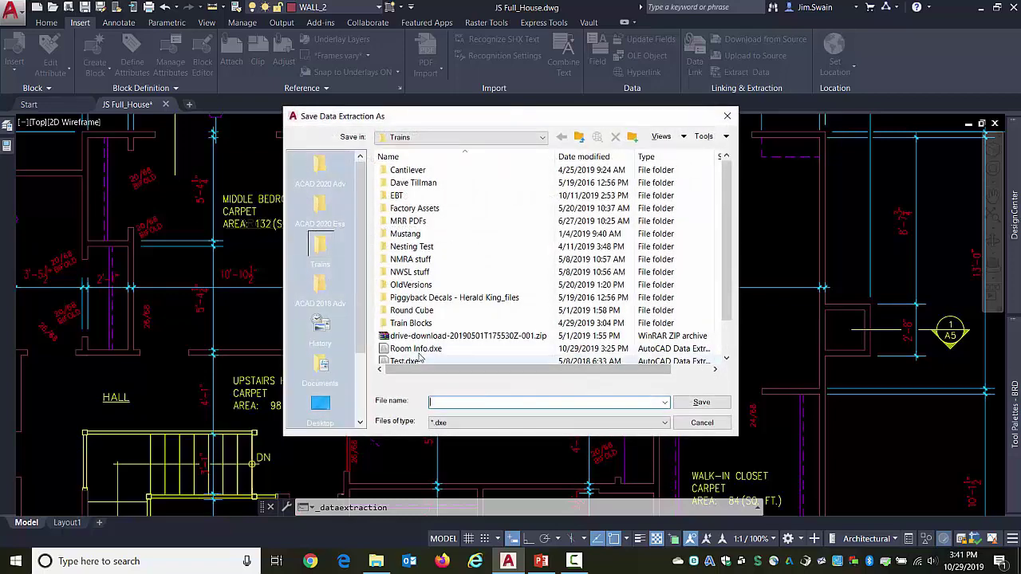
click(416, 350)
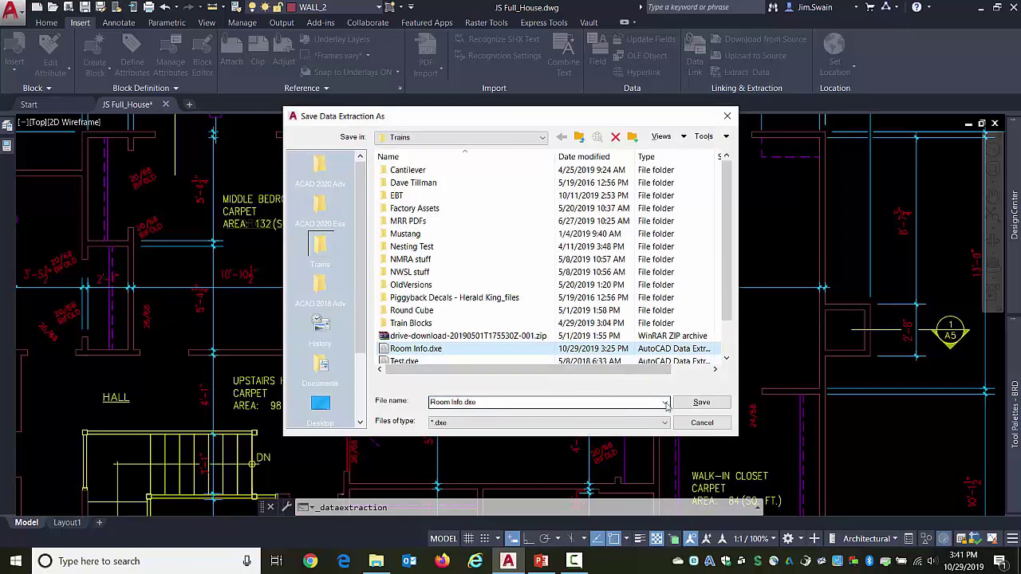
click(695, 402)
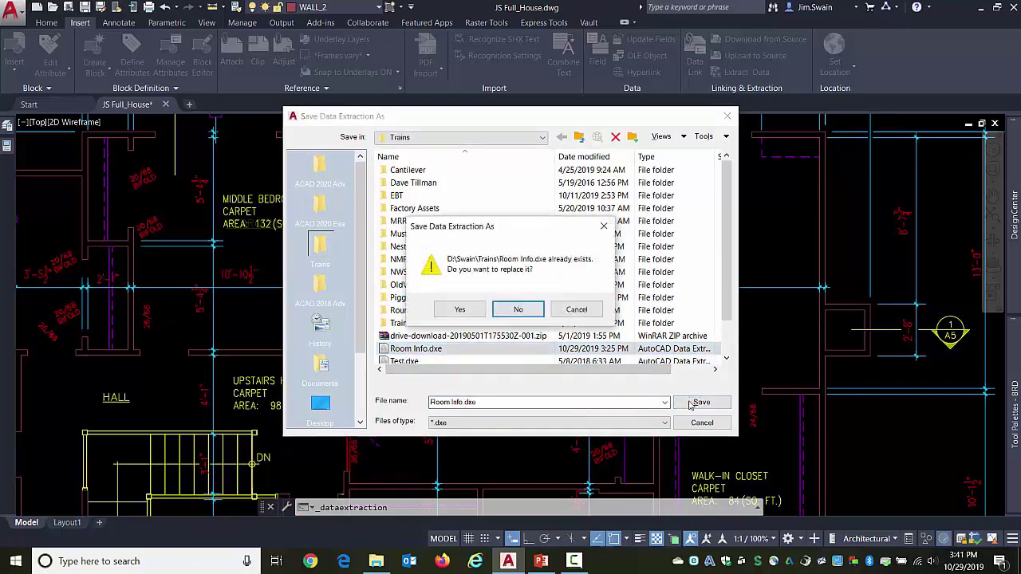
click(461, 311)
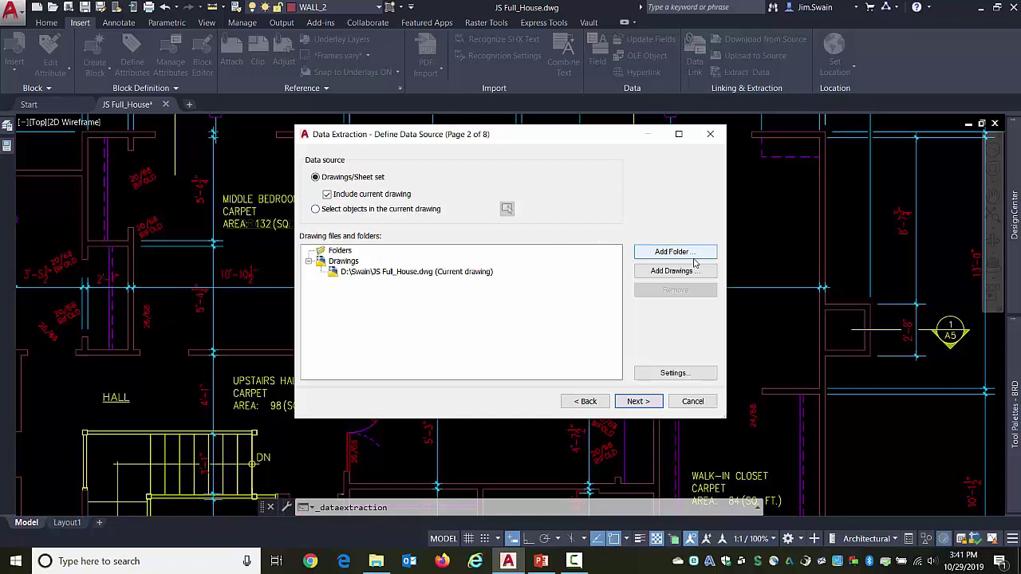
Use the current drawing as the data source and limit the extraction to objects in model space
click(694, 257)
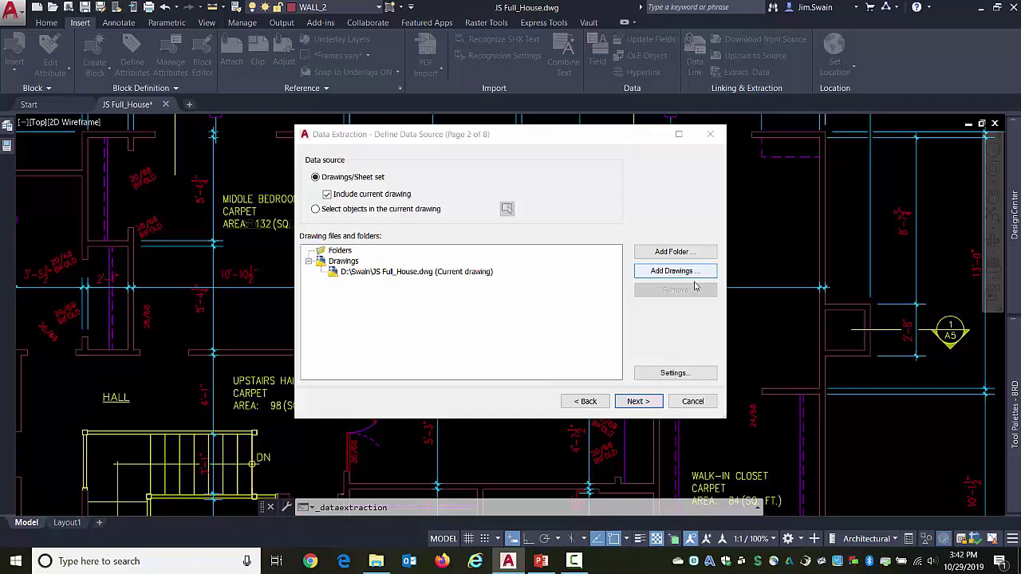
click(691, 373)
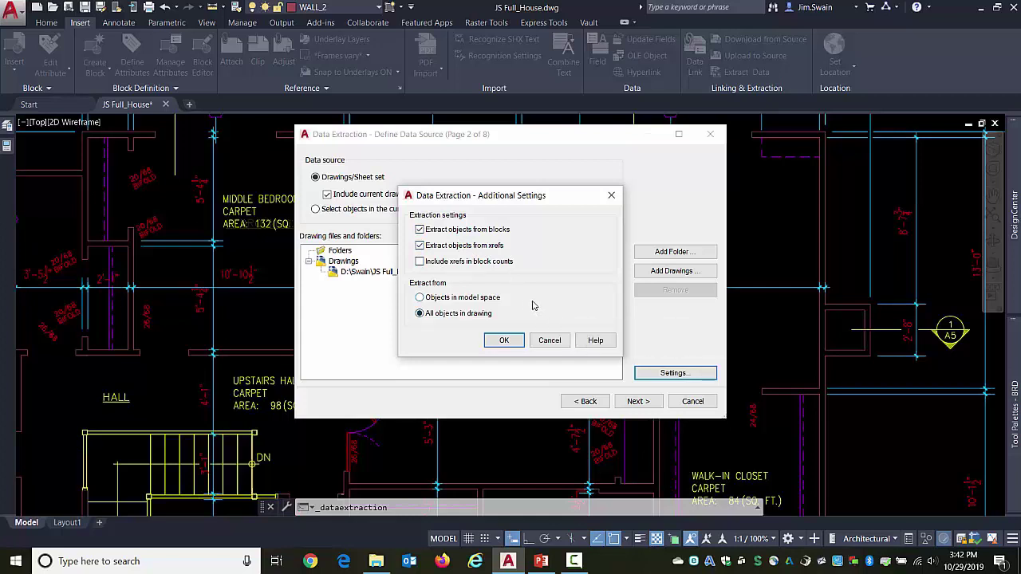
click(421, 297)
click(503, 342)
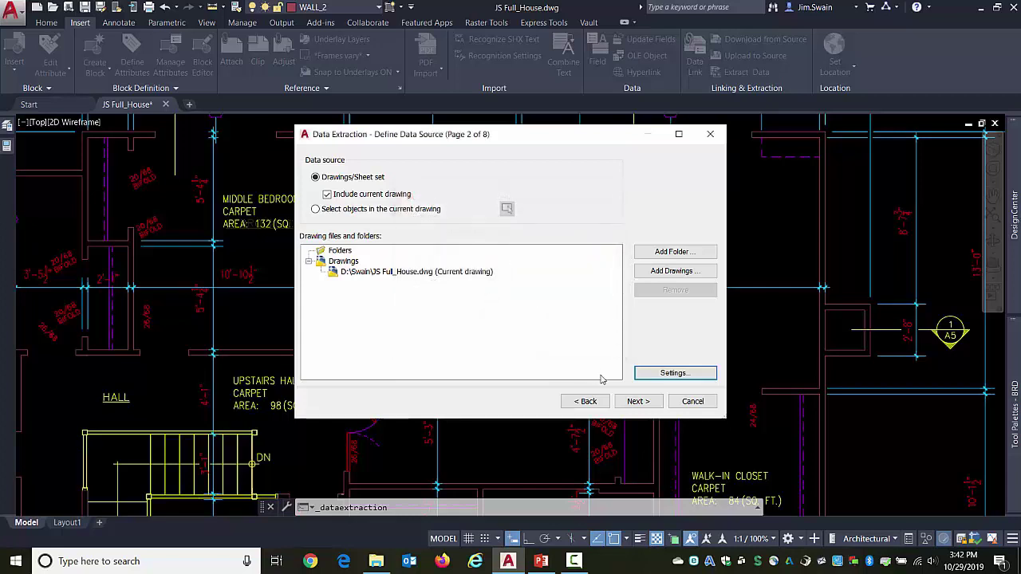
click(636, 401)
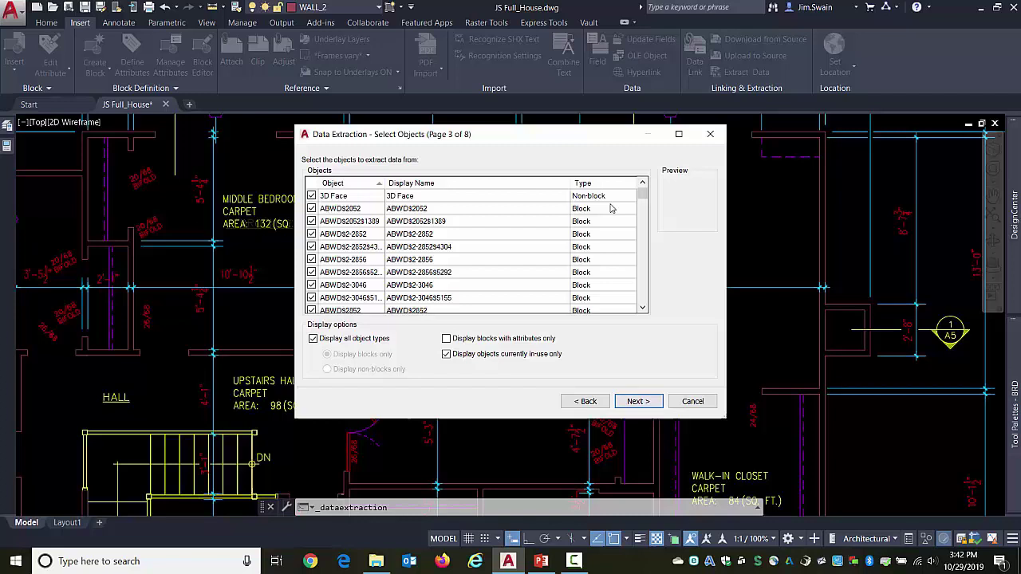
Filter the extraction's object list to show only blocks with attributes
drag(640, 199, 617, 262)
right_click(498, 235)
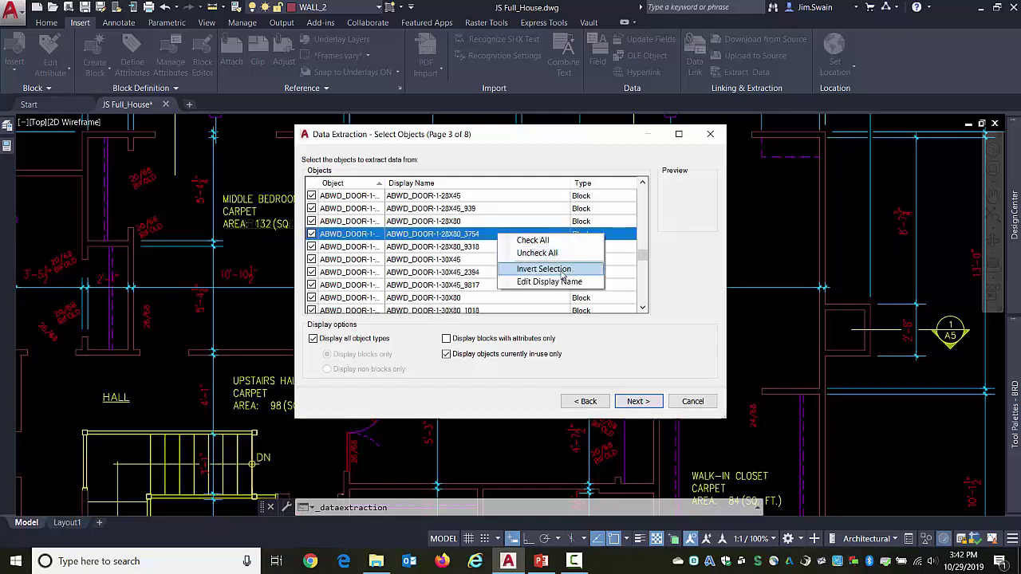
click(637, 360)
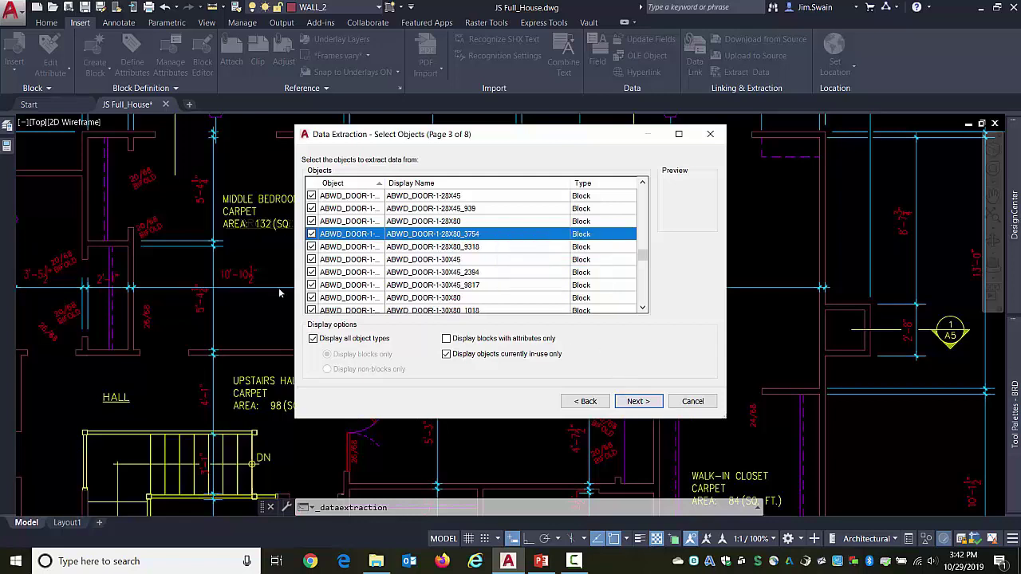
click(312, 339)
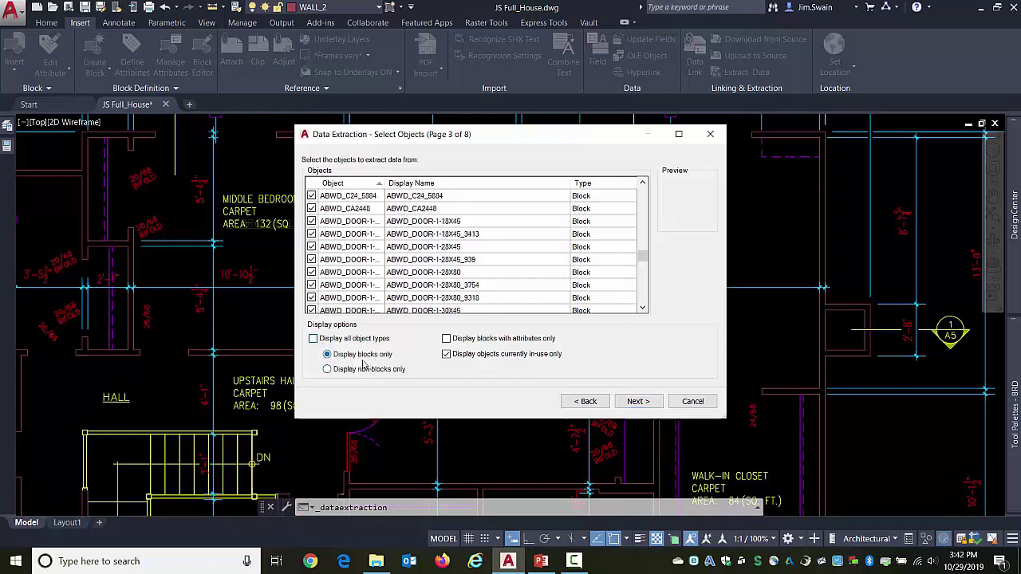
click(447, 340)
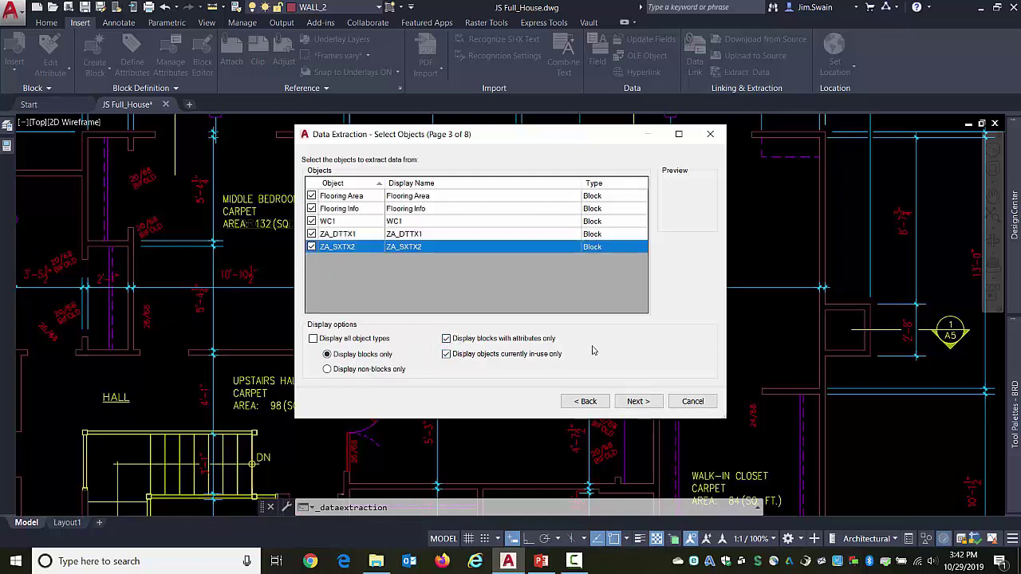
Exclude the WC1, ZA_DTTX1 and ZA_SXTX2 blocks, keeping only Flooring Area and Flooring Info for extraction
click(311, 221)
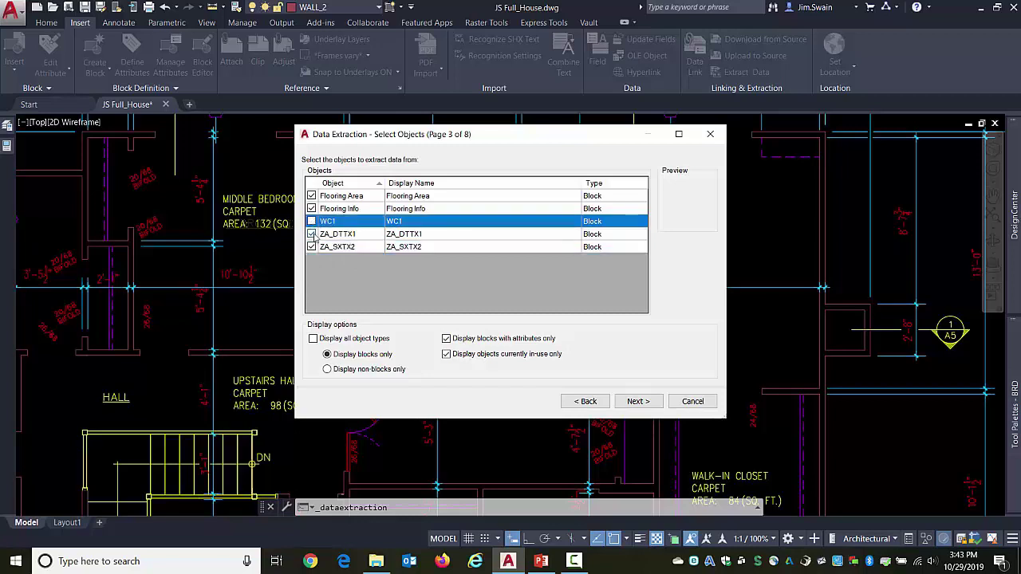
click(311, 234)
click(311, 246)
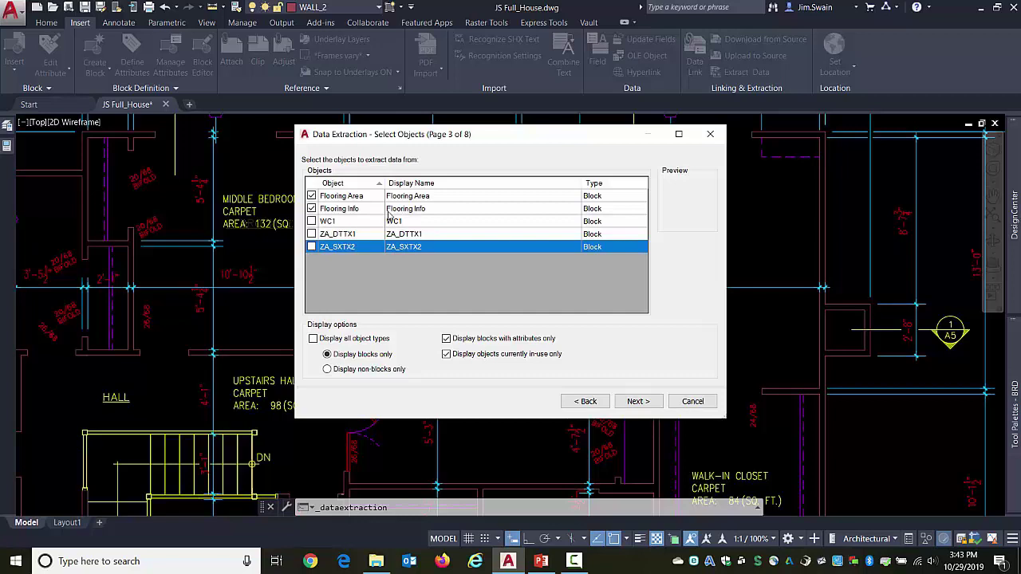
click(627, 403)
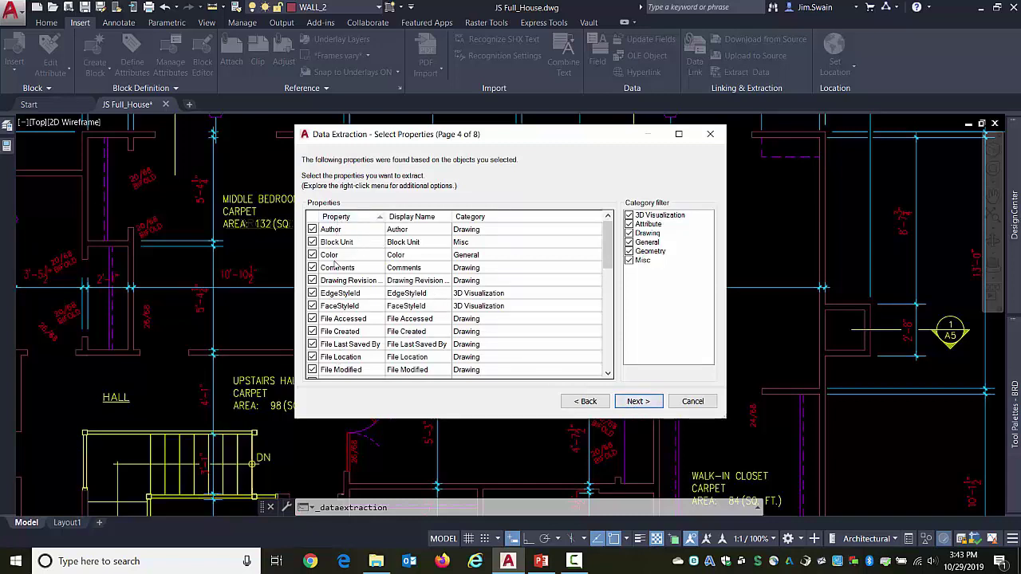
Limit the extracted properties to the Attribute category, excluding 3D Visualization, Drawing, General, Geometry and Misc
click(494, 218)
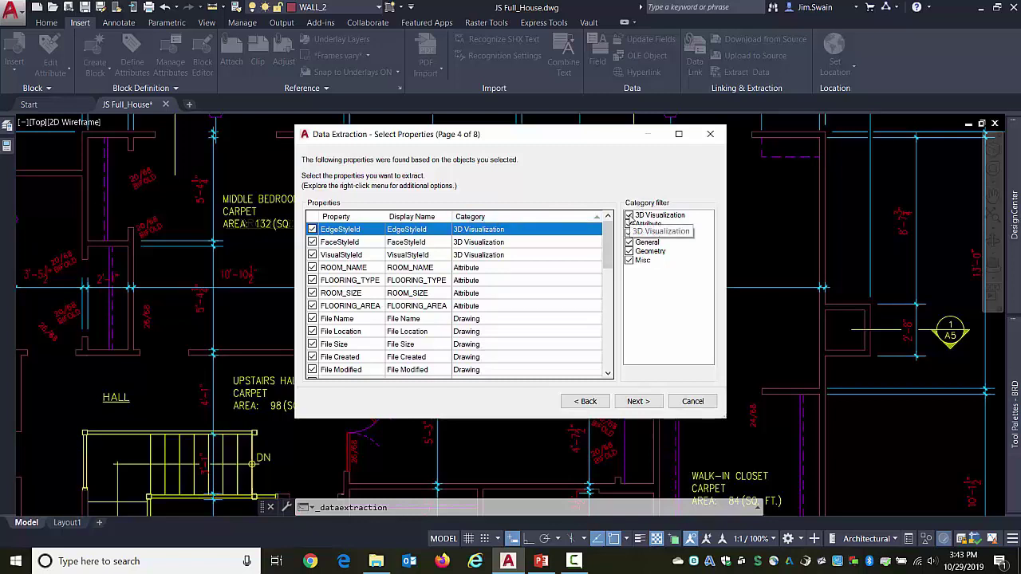
click(629, 215)
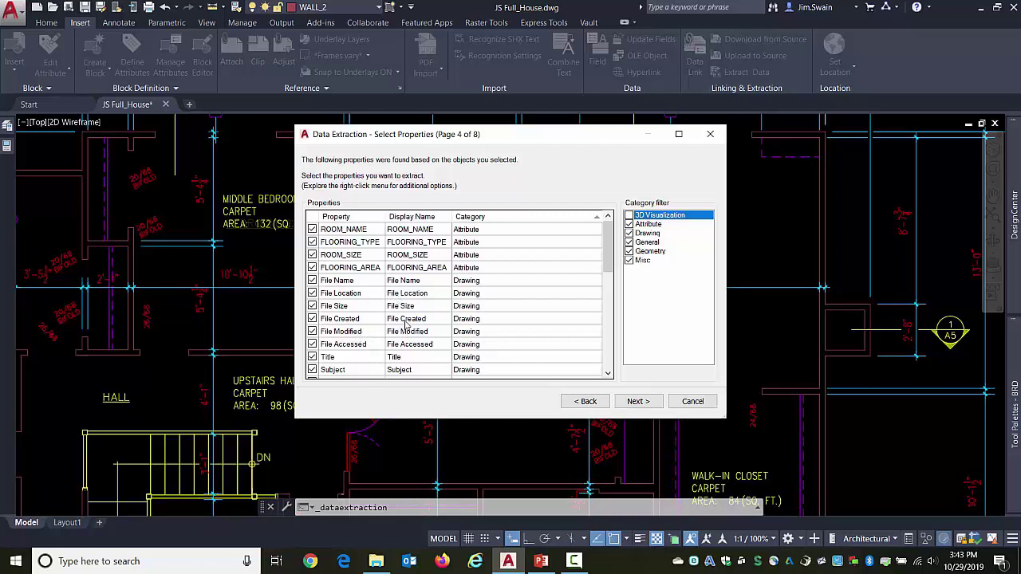
click(629, 233)
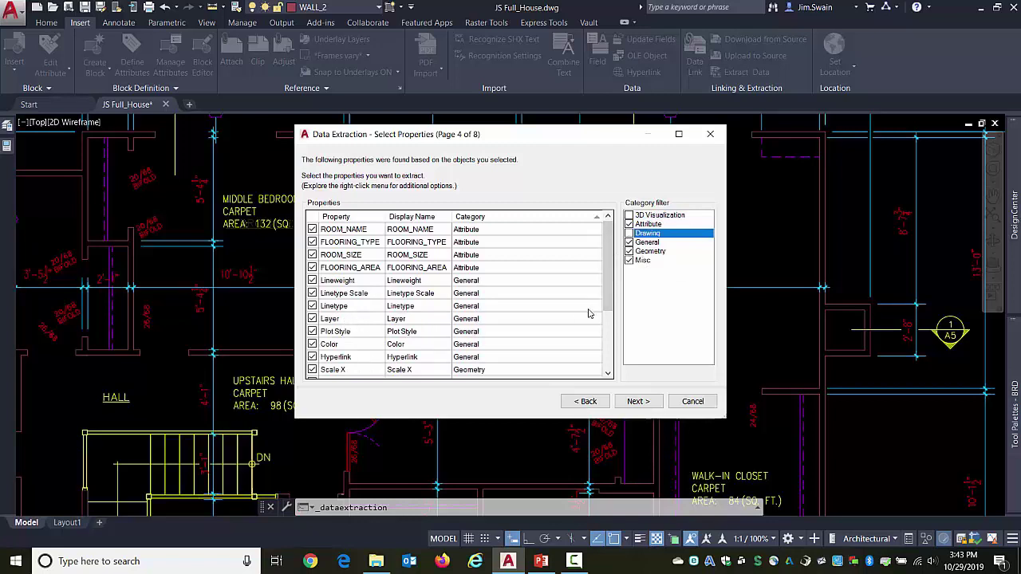
click(628, 242)
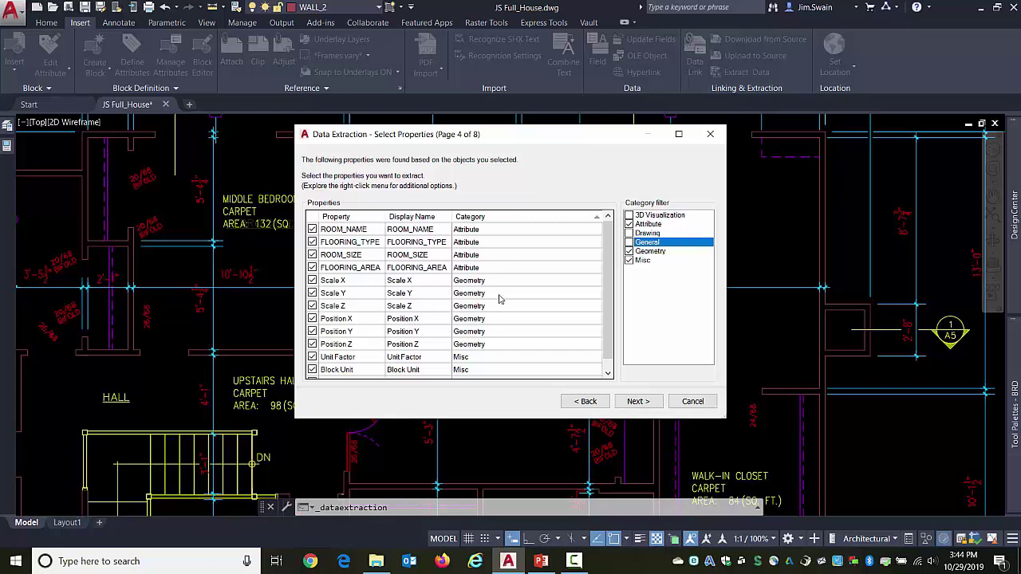
click(630, 252)
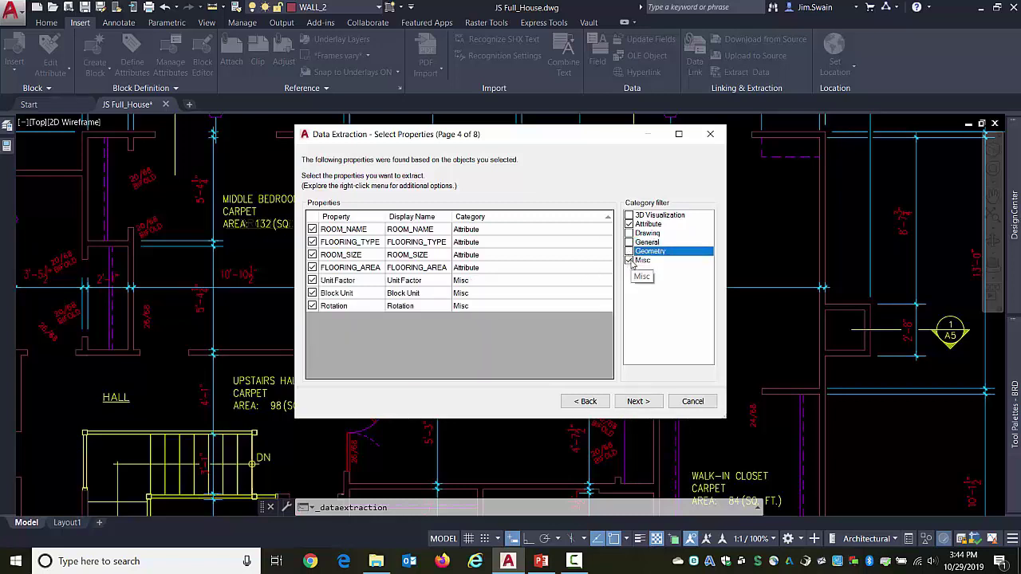
click(629, 261)
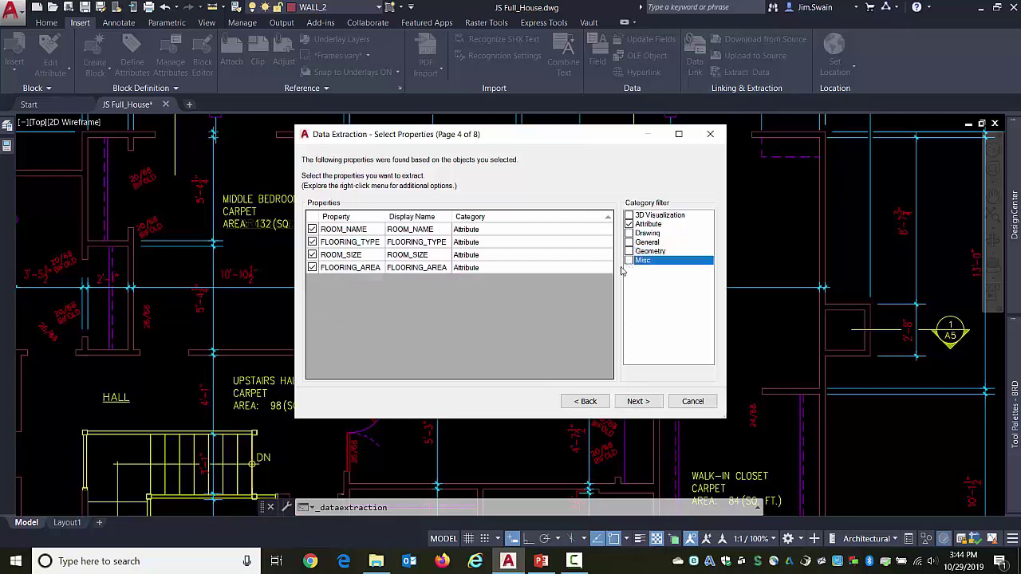
click(638, 403)
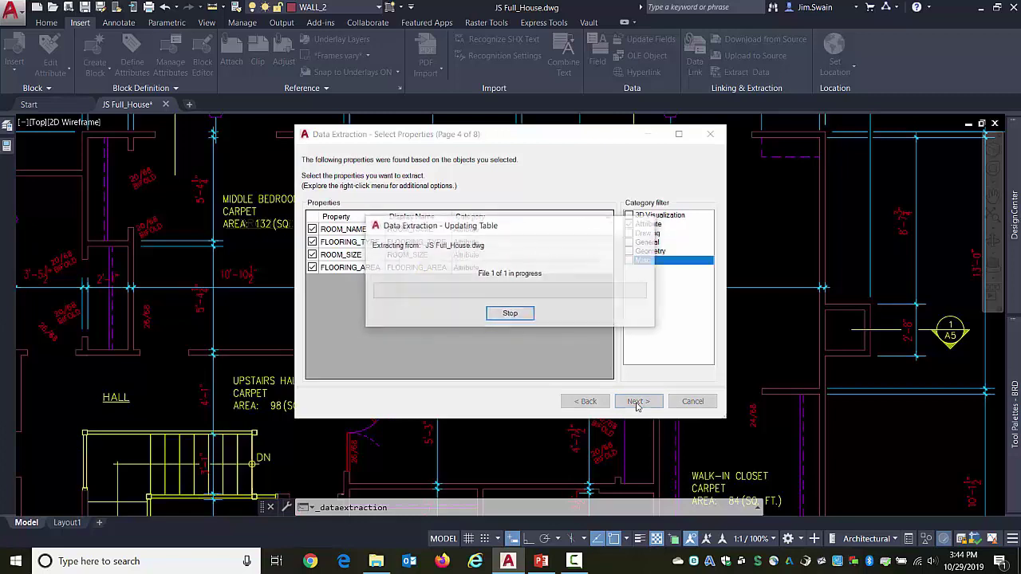
Hide the count and name columns in the extracted data and proceed to the output options
click(584, 310)
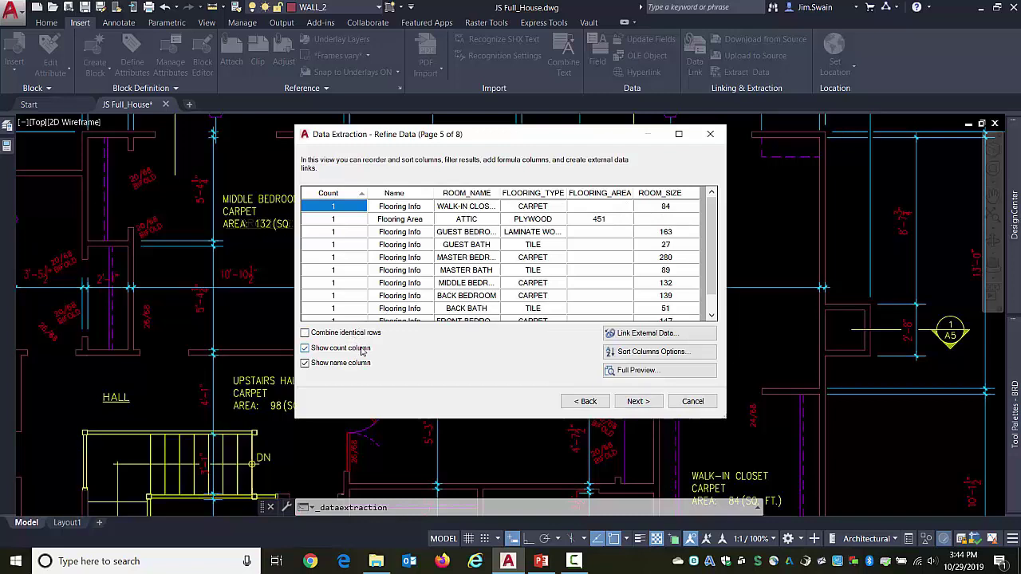
click(363, 349)
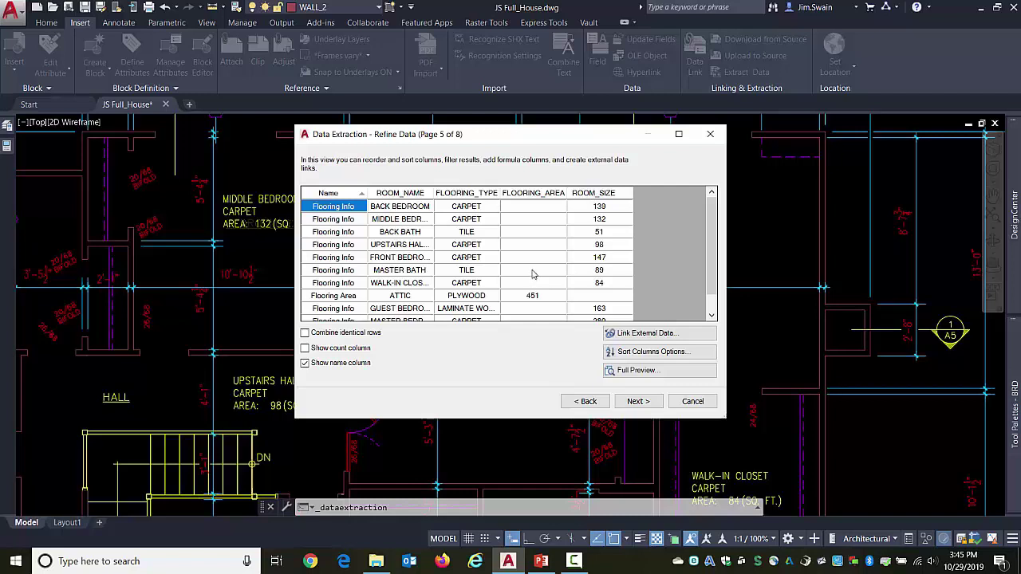
click(304, 363)
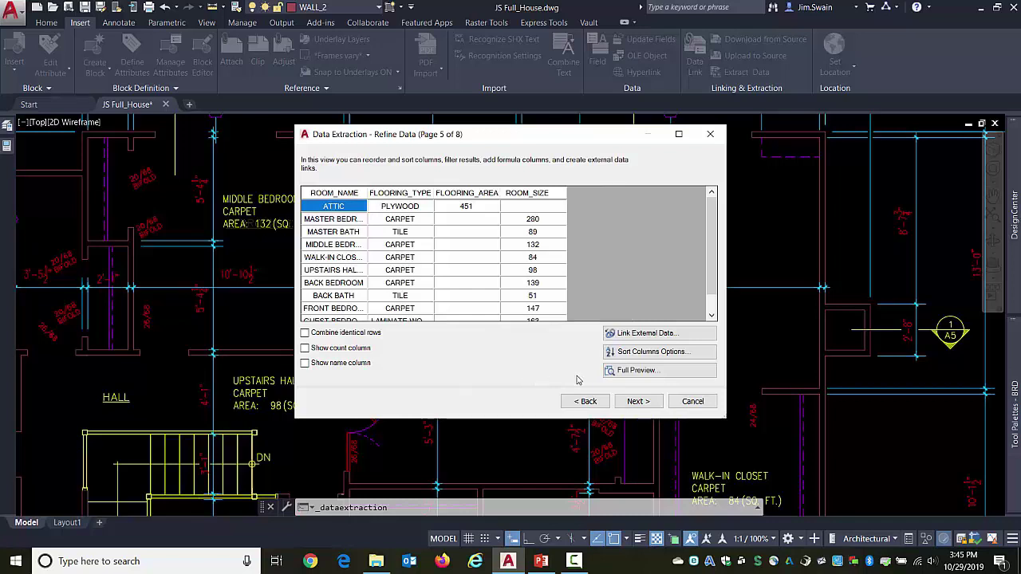
click(638, 401)
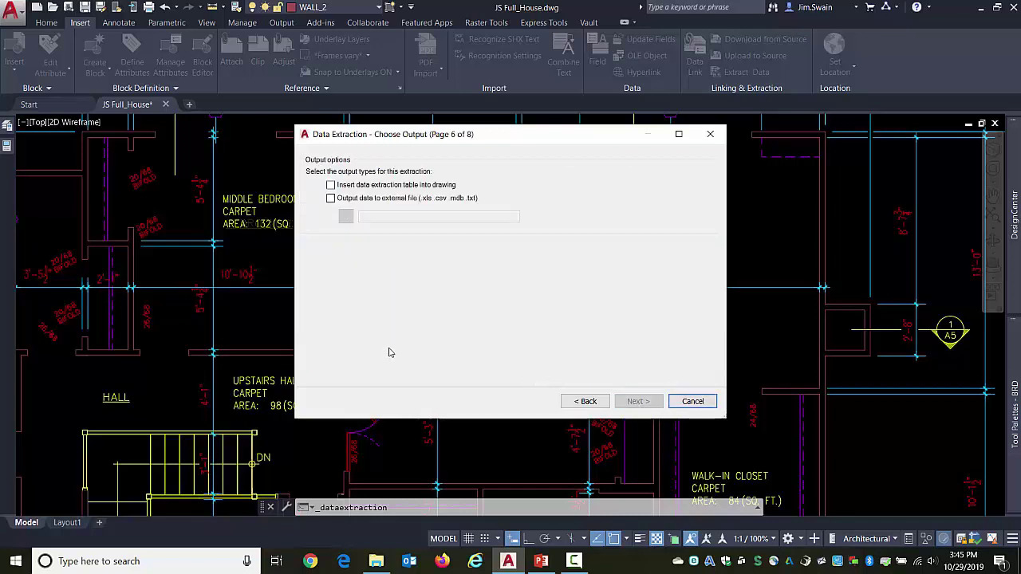
Output the extracted data only to an external file, without inserting a table into the drawing
click(332, 186)
click(331, 198)
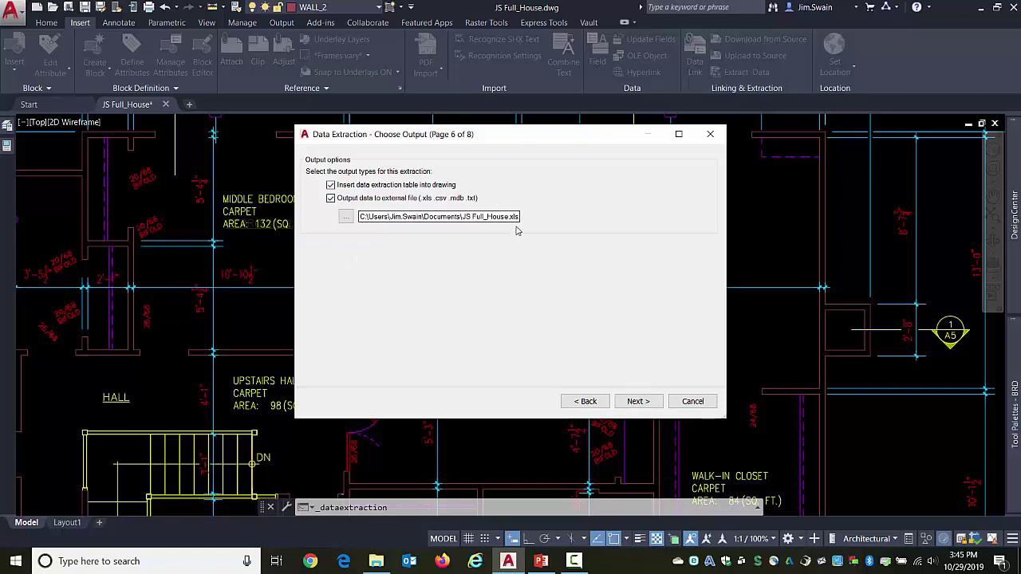
click(332, 186)
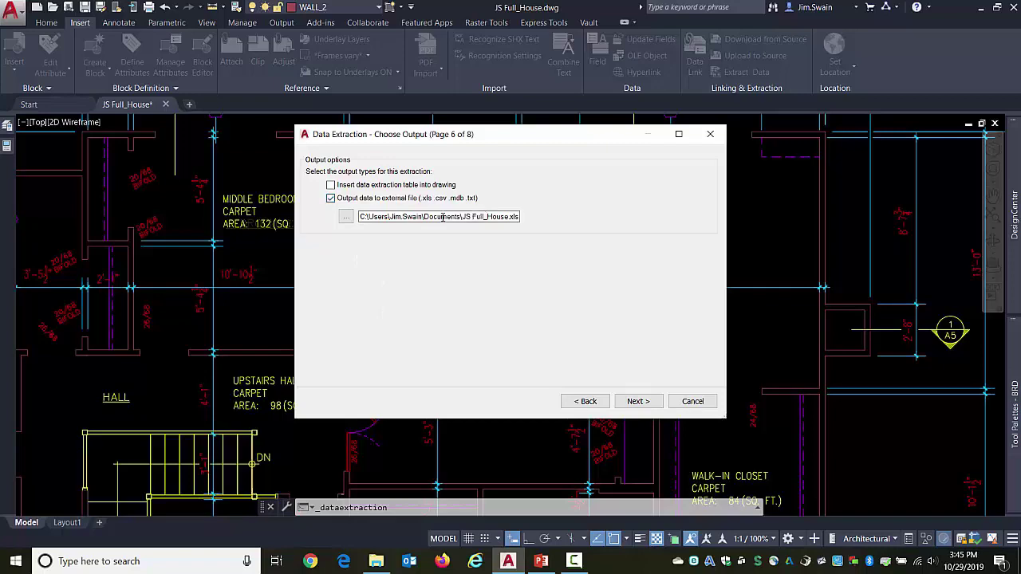
Set the output file to JS Full_House.xls on the Desktop, replacing the existing file, and finish the data extraction
click(346, 217)
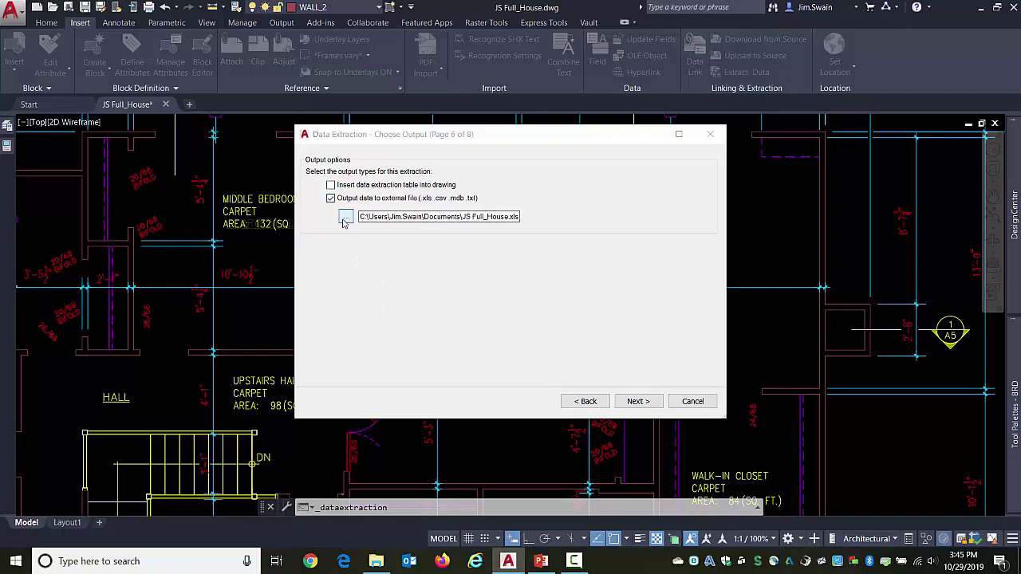
click(381, 428)
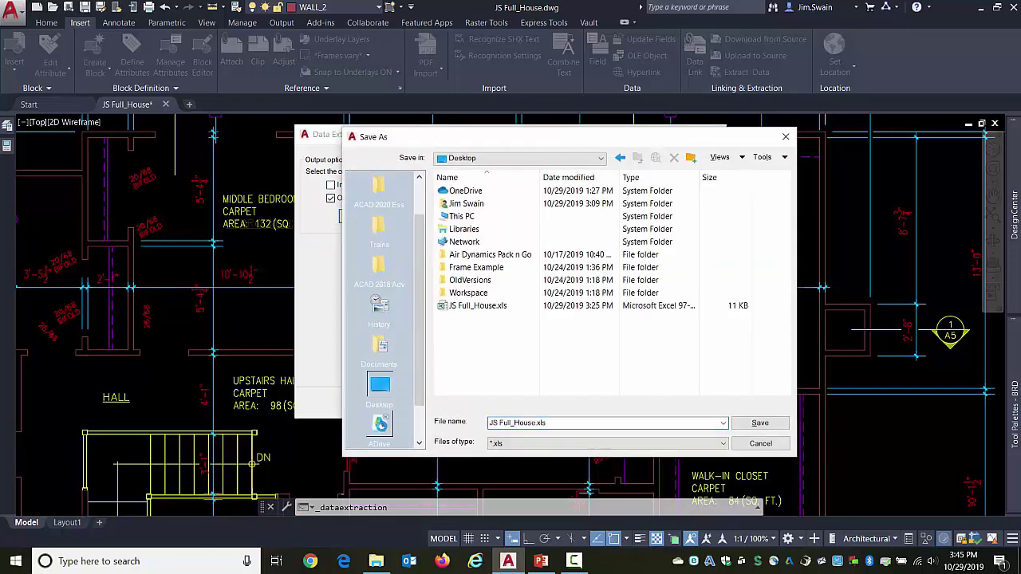
click(479, 307)
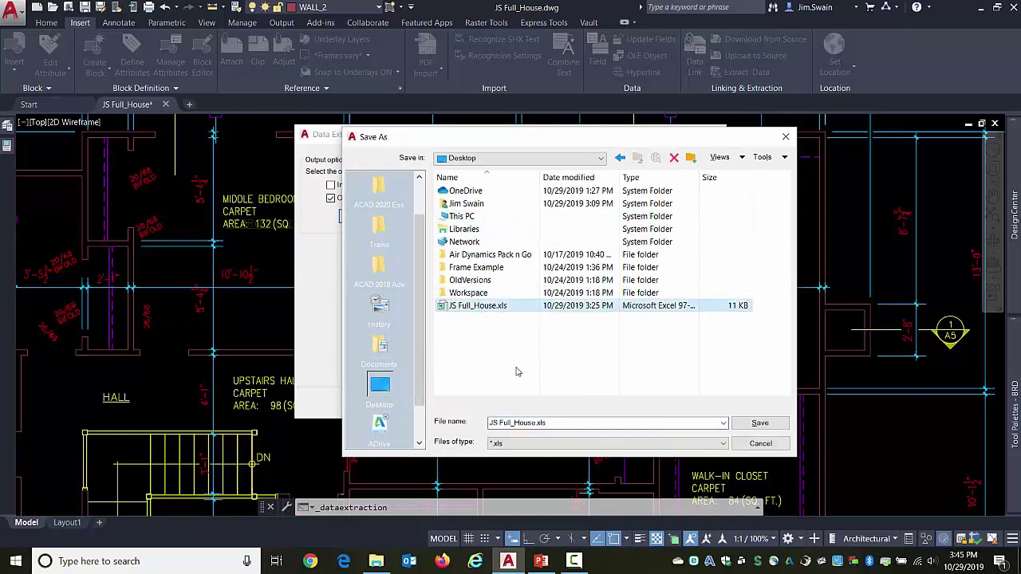
click(761, 424)
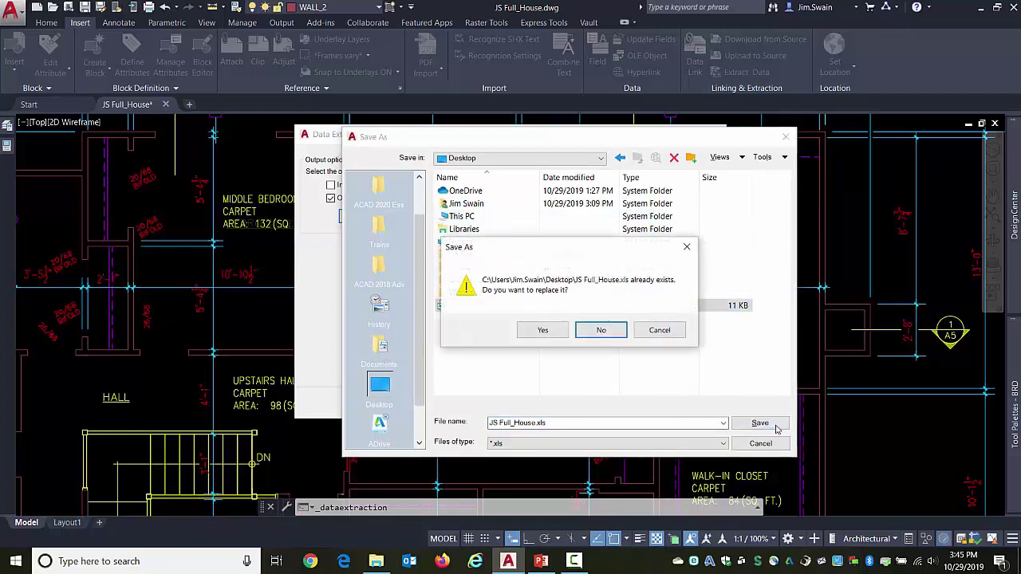
click(562, 334)
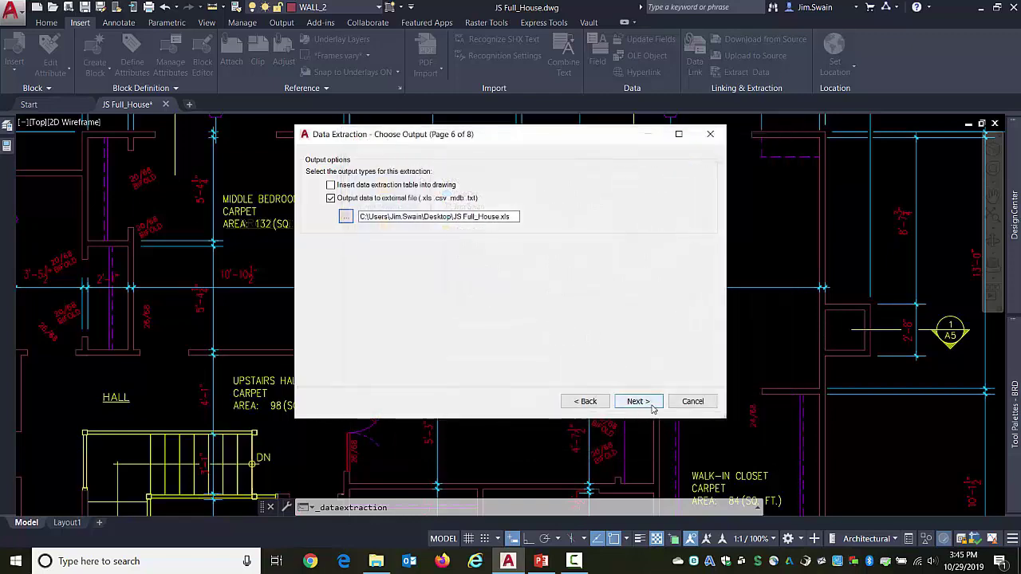
click(652, 405)
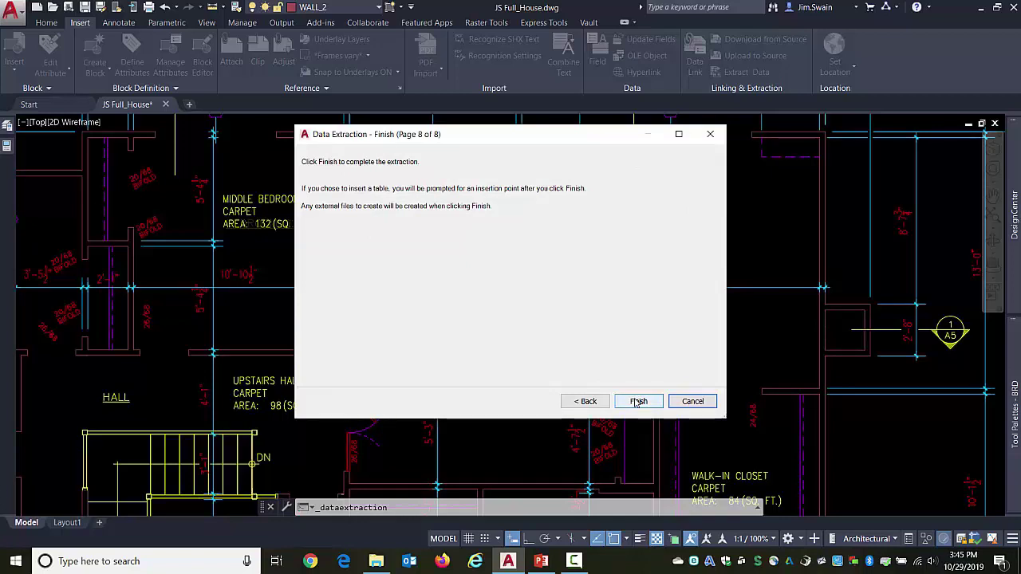
click(639, 401)
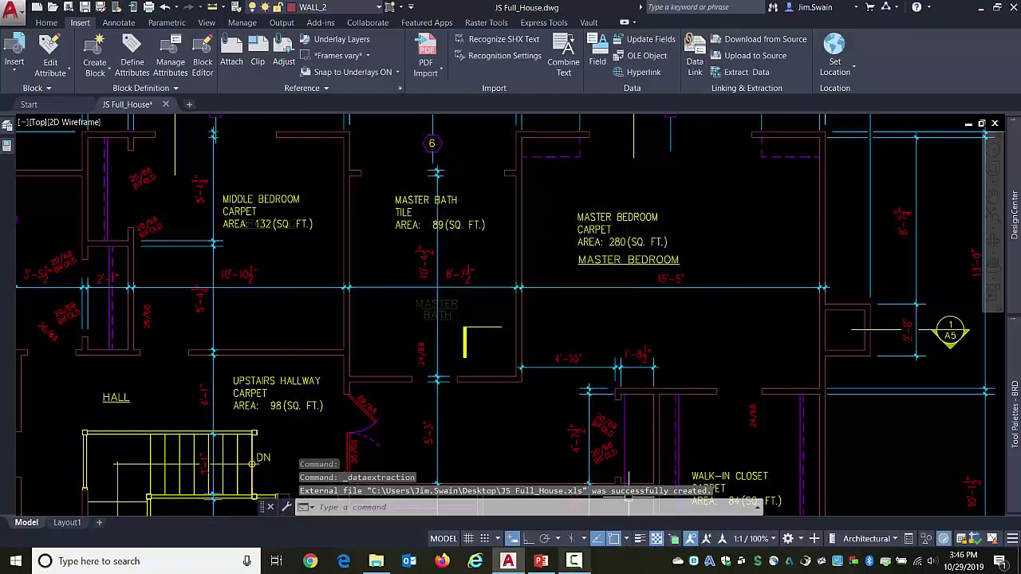
Open the extracted JS Full_House.xls in Excel and auto-fit all columns of the Summary sheet to their contents
click(16, 564)
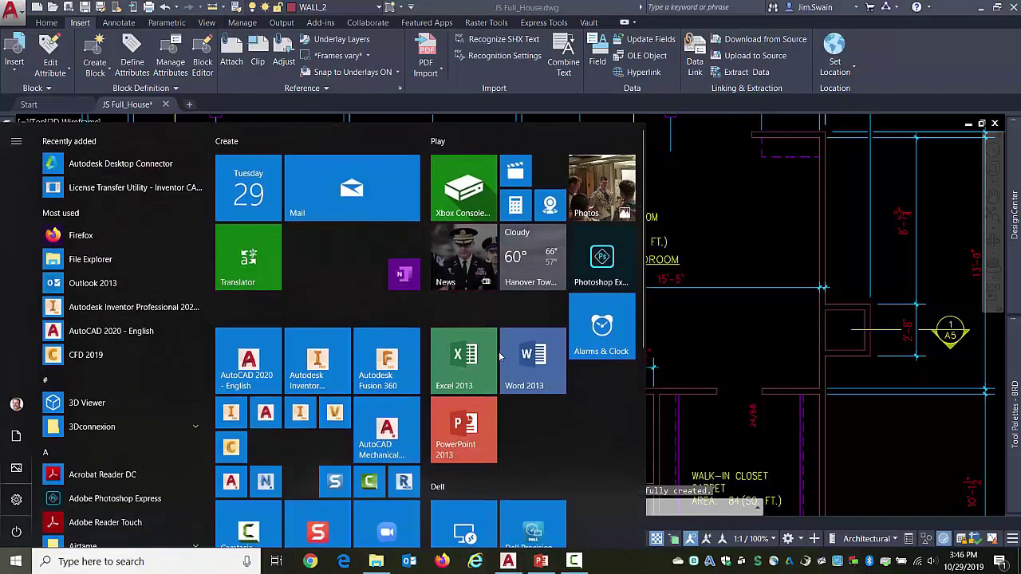
click(16, 564)
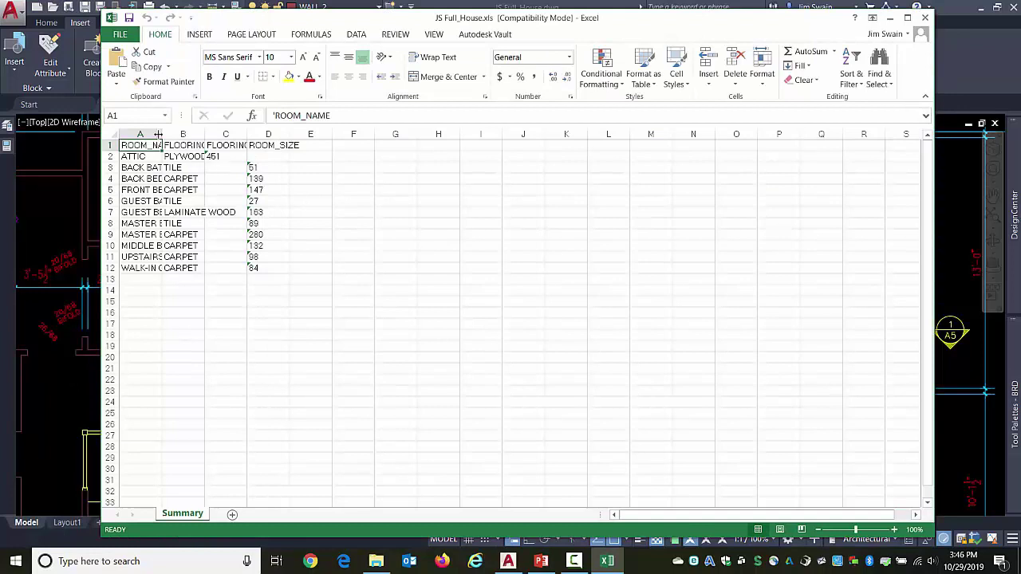
click(112, 134)
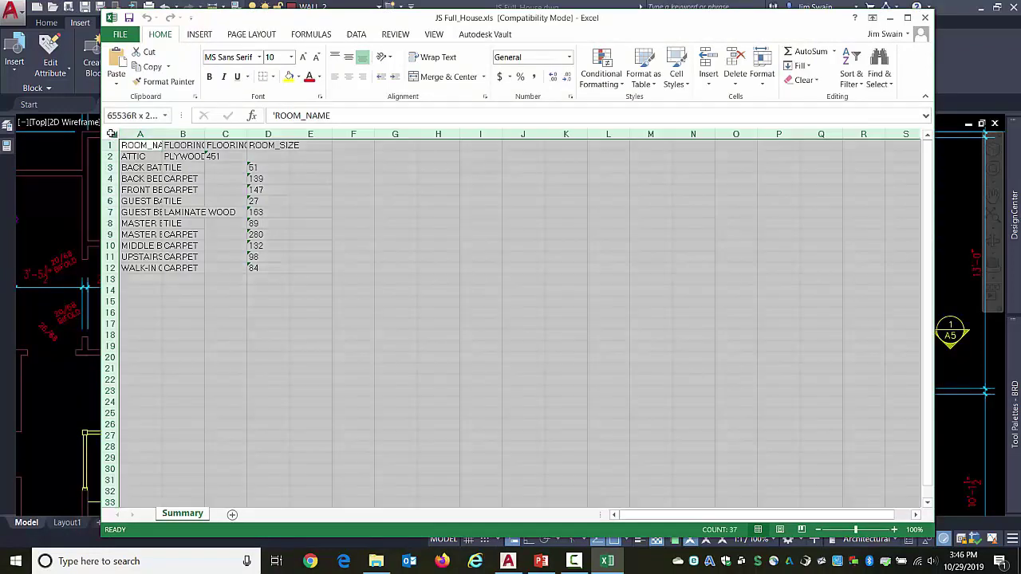
double_click(205, 133)
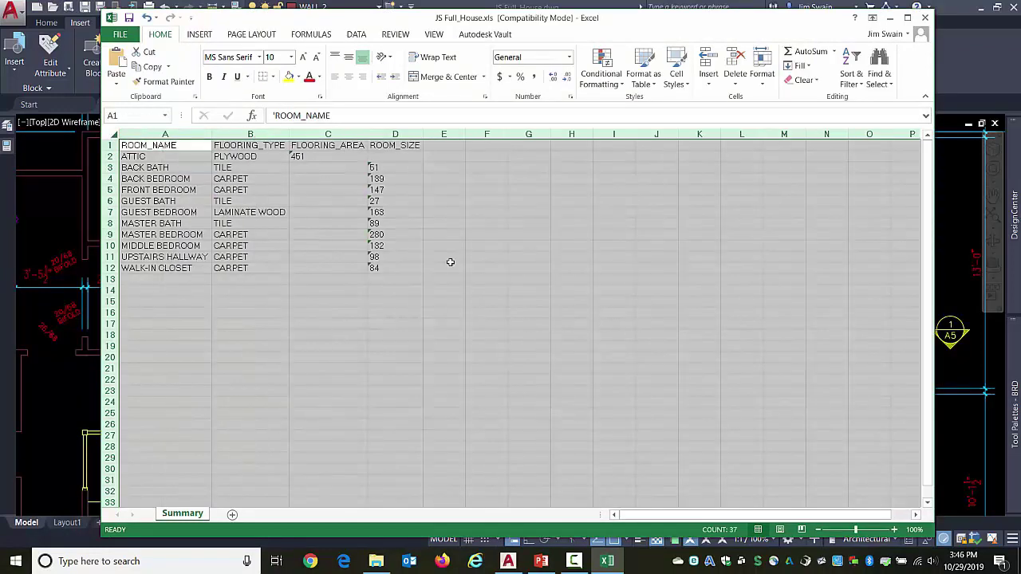
click(416, 211)
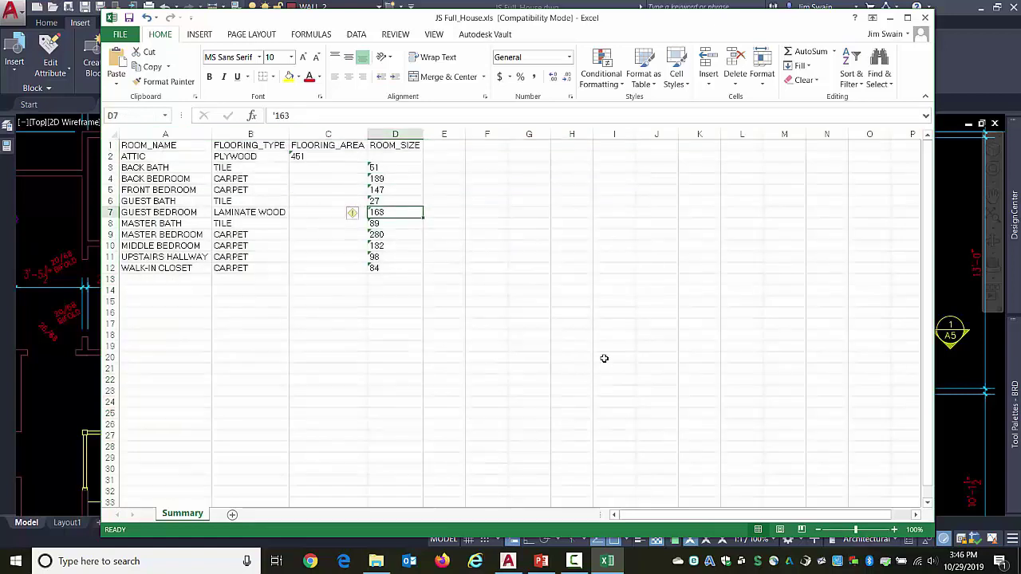
mouse_move(352, 219)
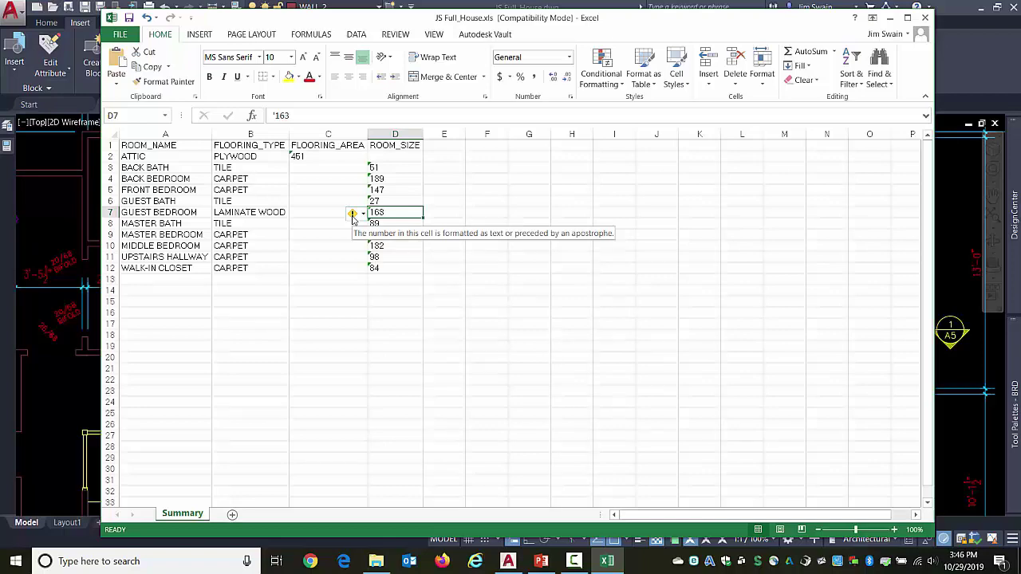
Switch back to AutoCAD and inspect the room name, flooring type and room size attributes of the Master Bedroom's Flooring Info block
click(68, 370)
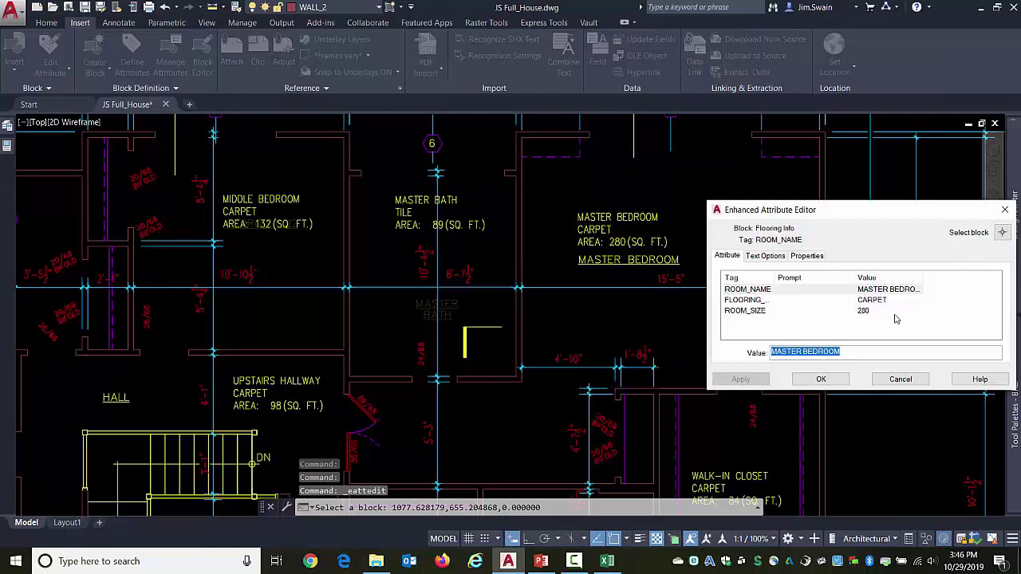
click(866, 312)
click(873, 300)
click(873, 289)
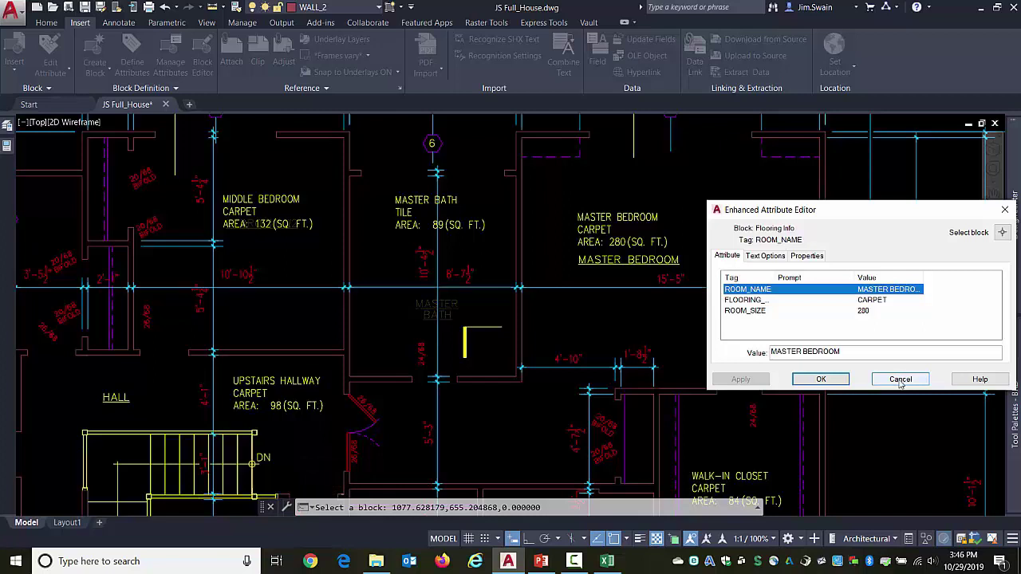
click(748, 311)
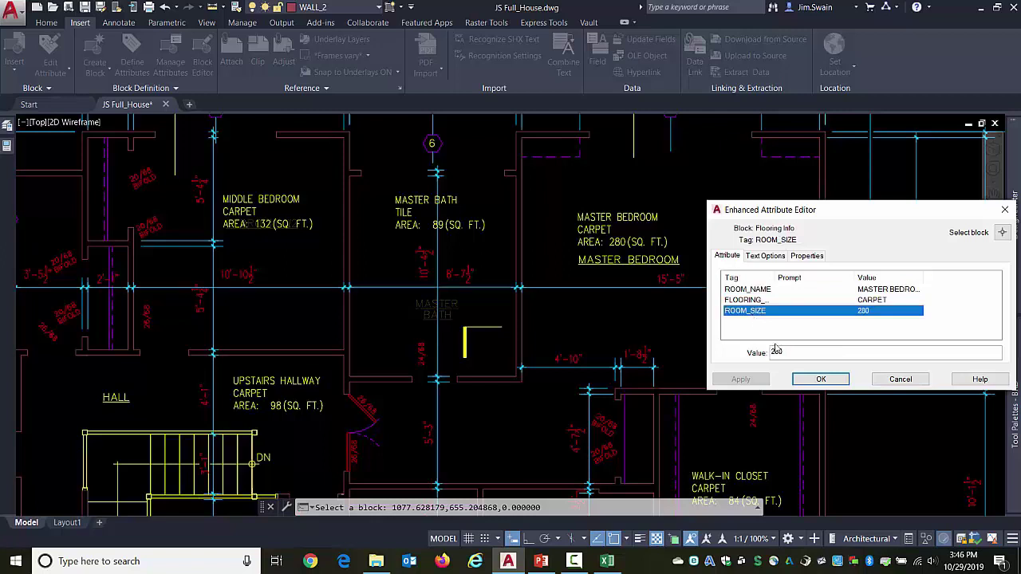